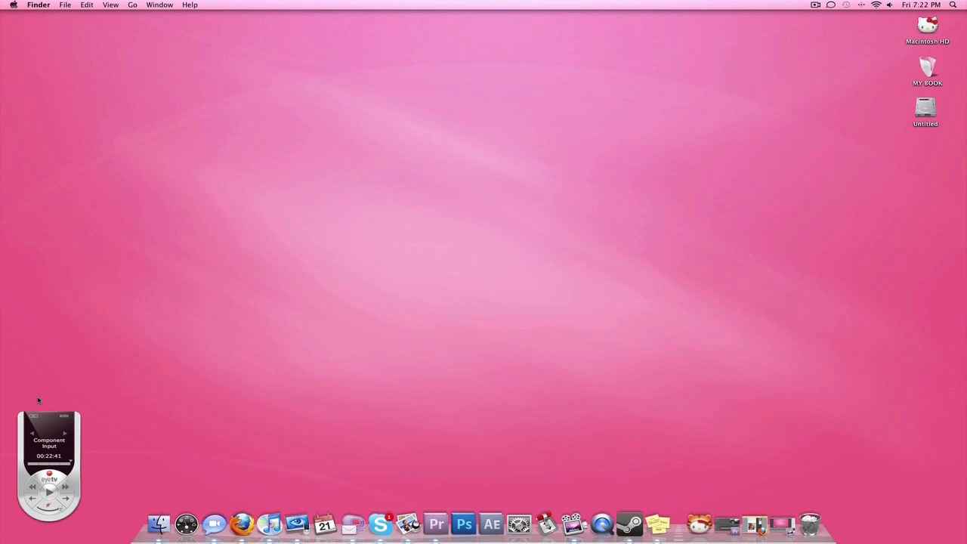
- Preview the May 20, 2010 7:42 PM recording, then start recording the Component Input Xbox feed
click(34, 416)
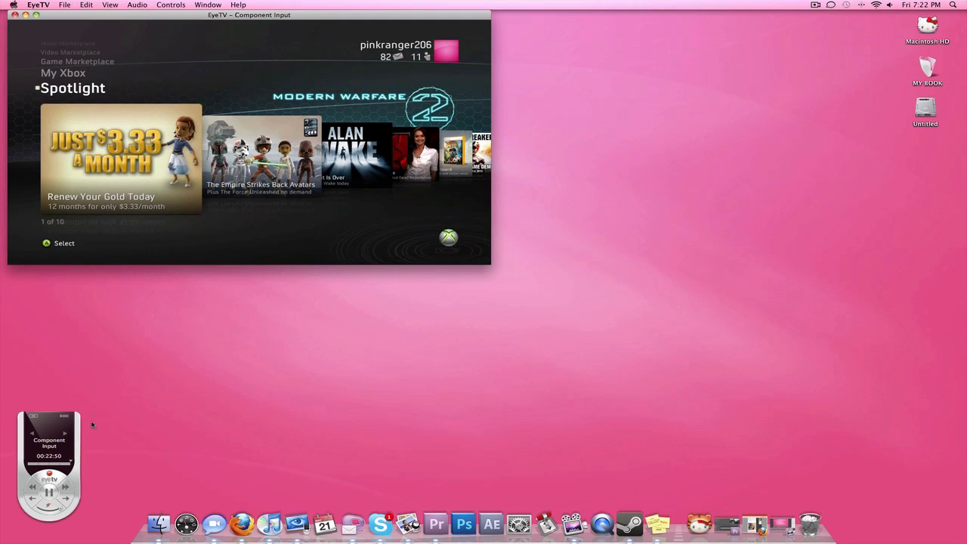
click(65, 417)
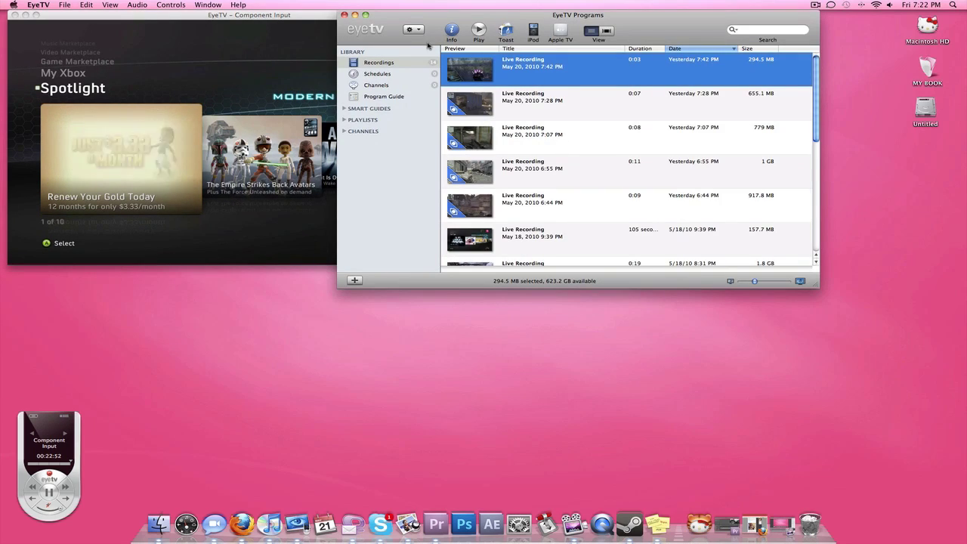
double_click(500, 79)
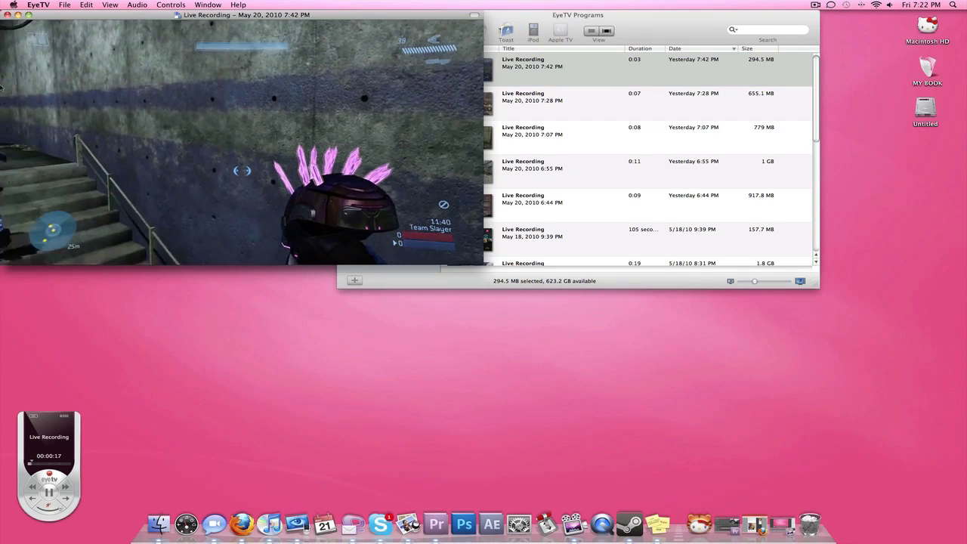
click(7, 15)
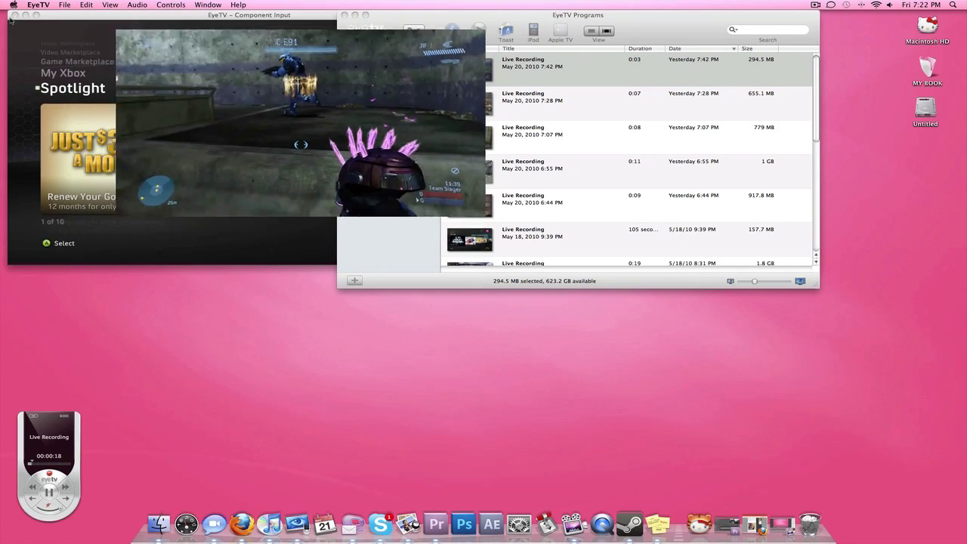
click(344, 14)
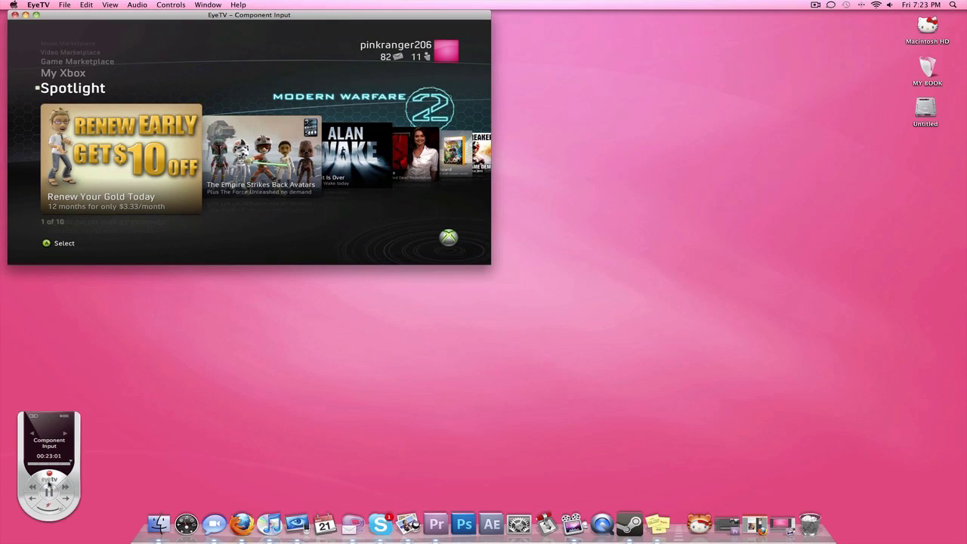
click(48, 479)
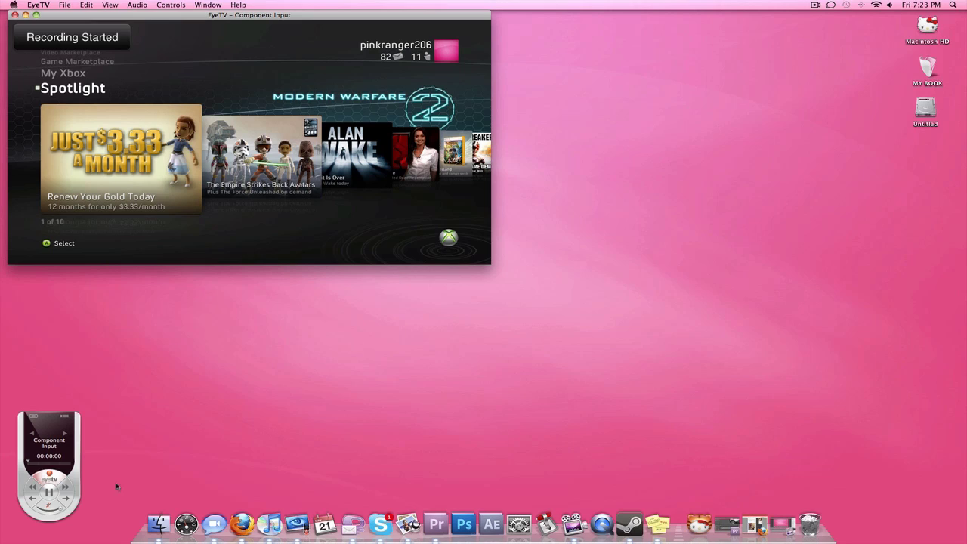
- Stop the Xbox recording and preview the new May 21, 2010 7:23 PM recording
click(49, 479)
click(64, 416)
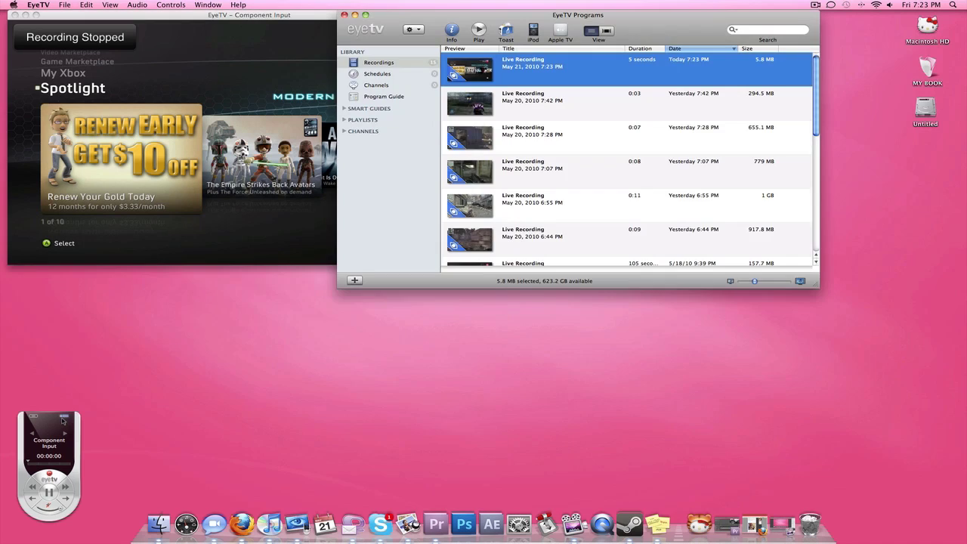
drag(493, 16, 592, 7)
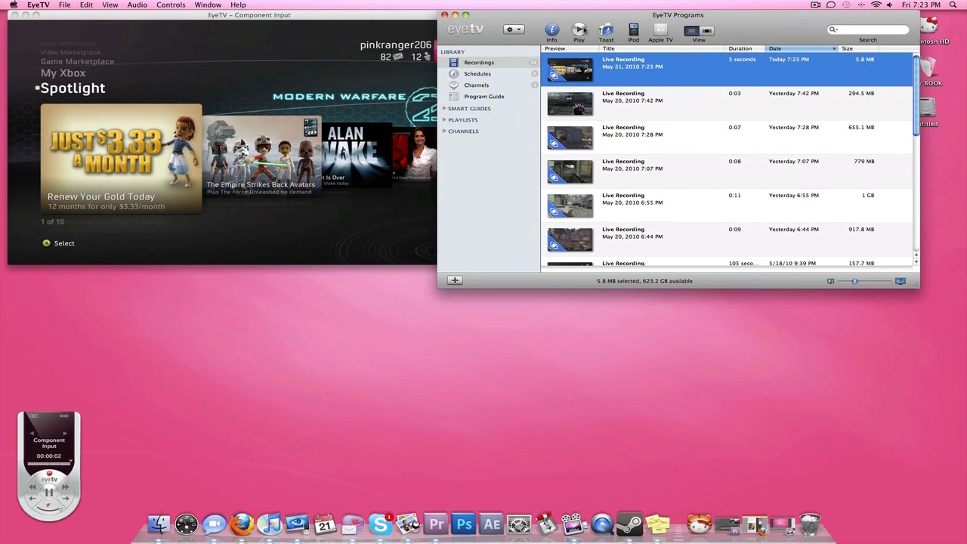
double_click(604, 67)
click(7, 14)
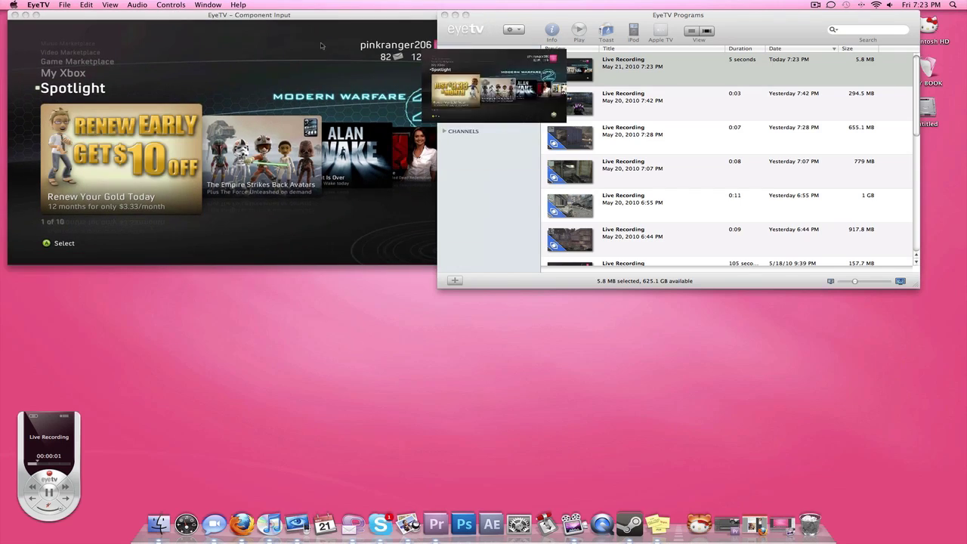
- Delete the May 21 test recording and close the Programs list
right_click(777, 69)
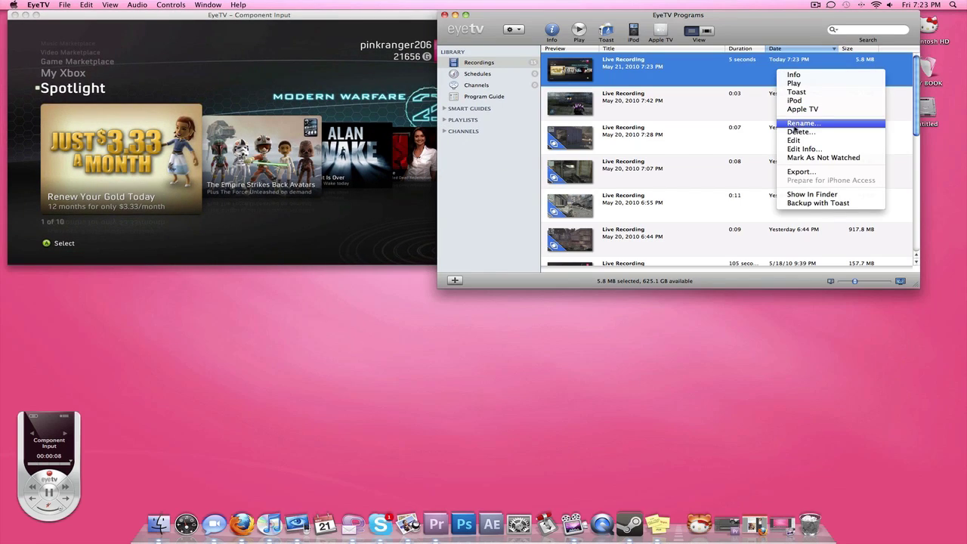
click(799, 132)
click(571, 178)
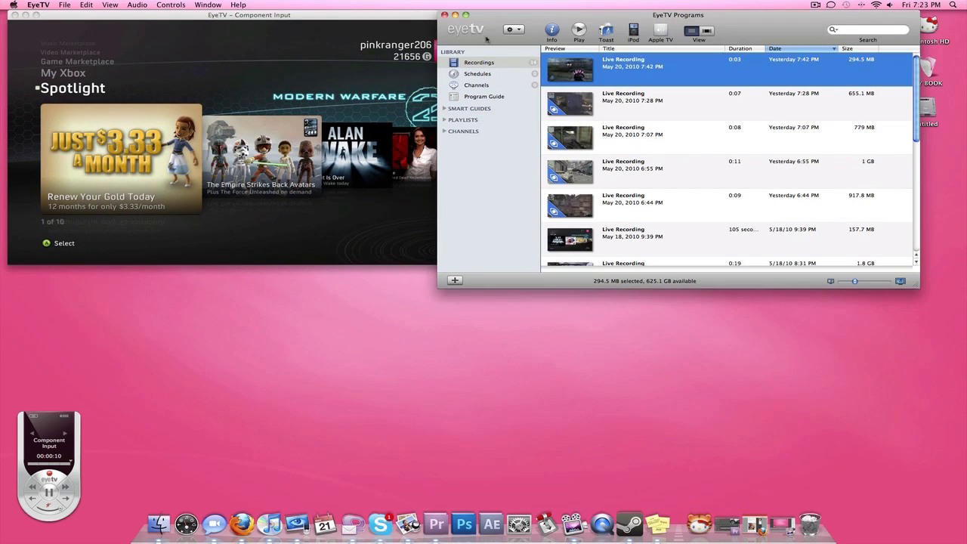
click(444, 15)
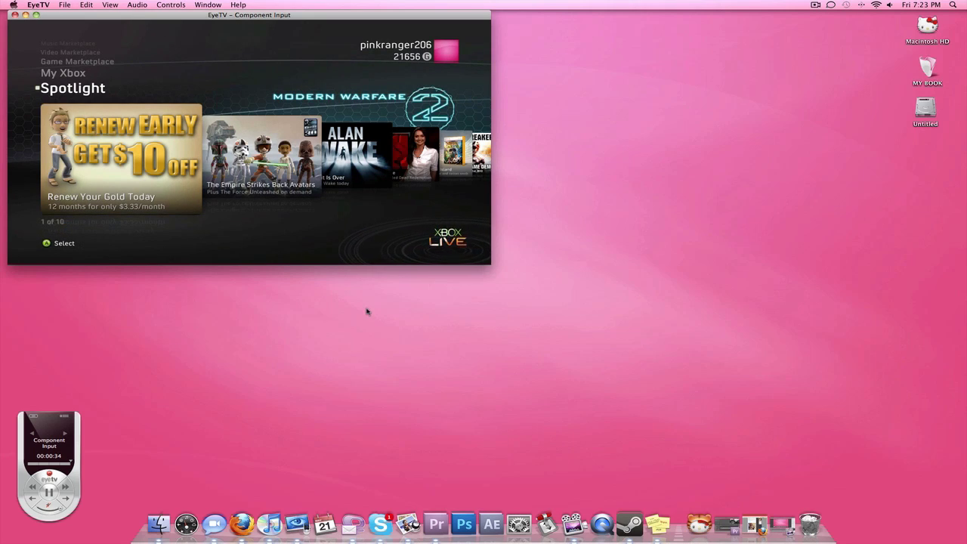
- Close EyeTV, bring up Premiere Pro's Sequence 02 project, dismiss the chat message and mute sound
click(14, 14)
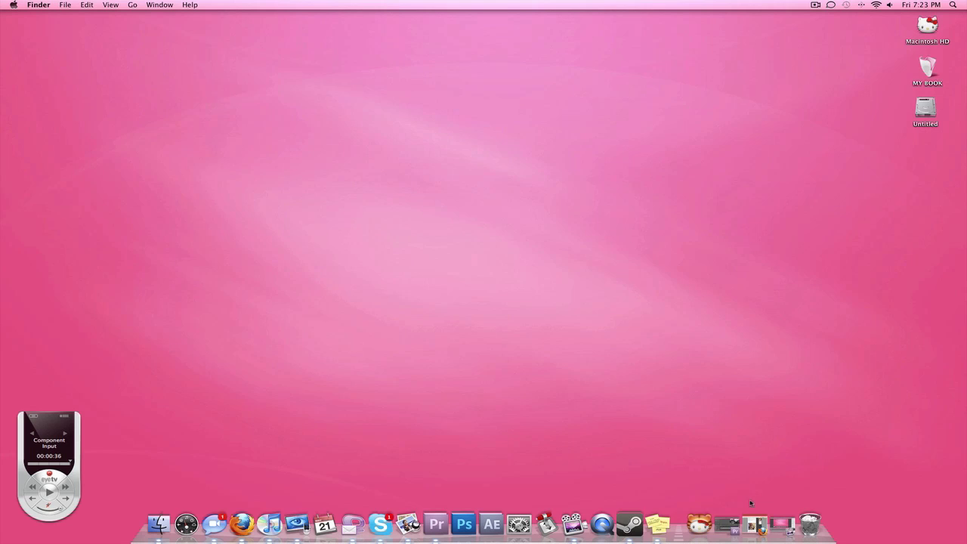
click(727, 524)
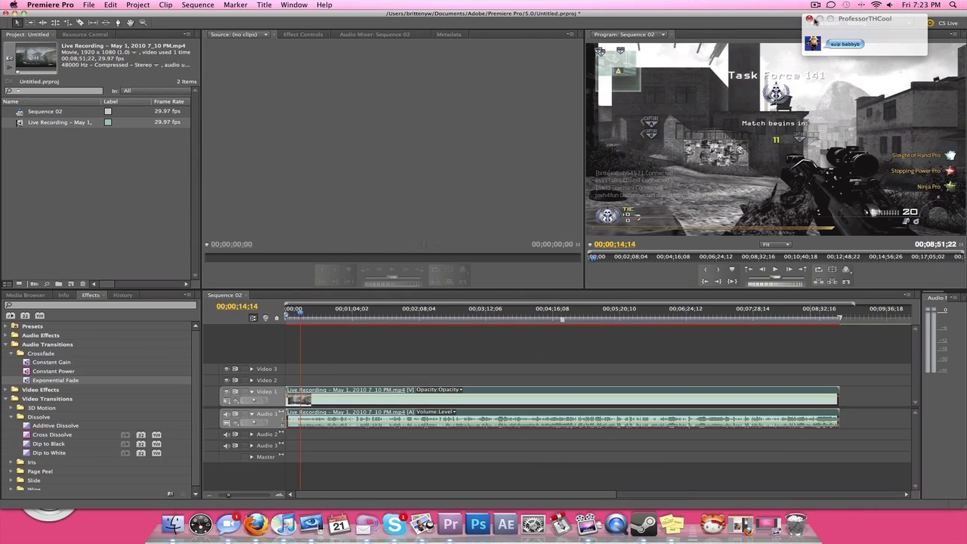
click(809, 19)
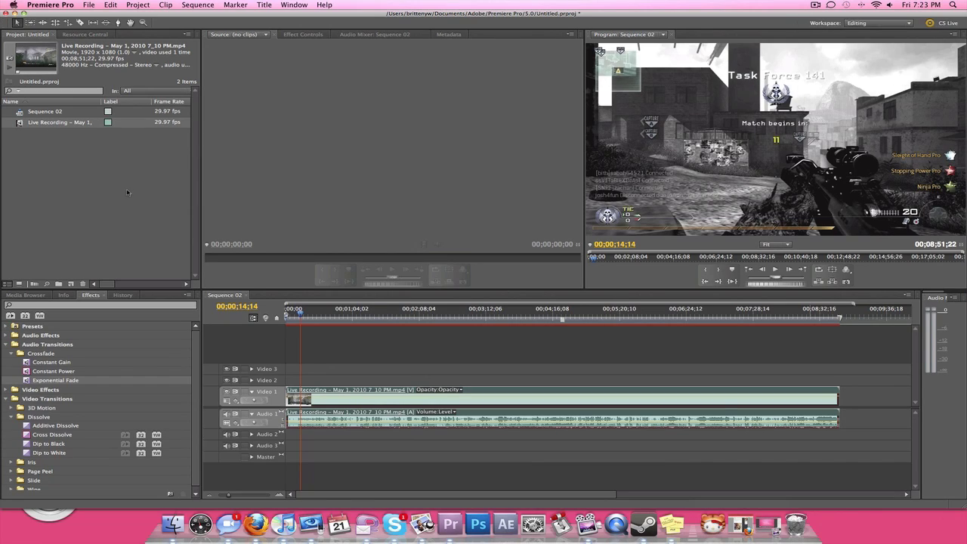
click(283, 196)
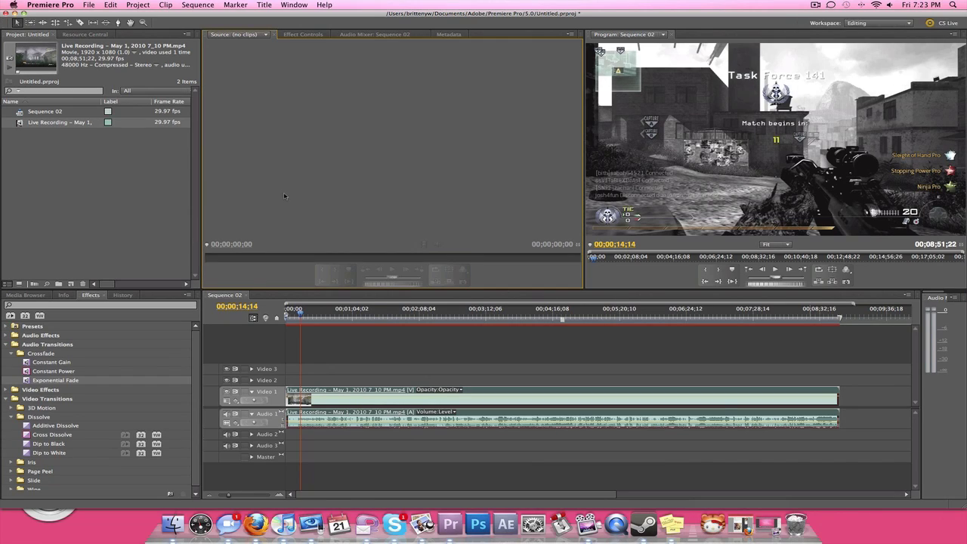
click(62, 201)
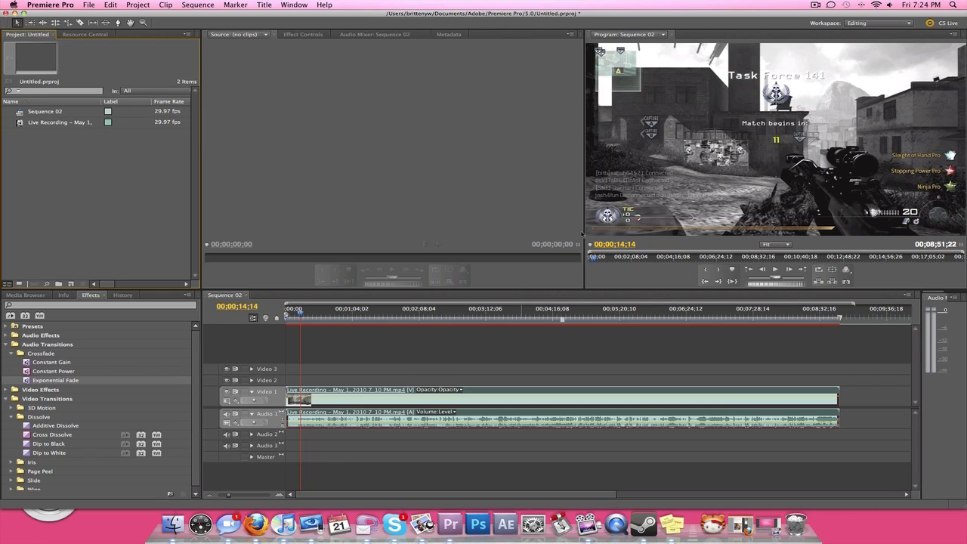
key(XF86AudioMute)
- Make the Sequence 02 timeline active and open its Export Media settings
click(88, 6)
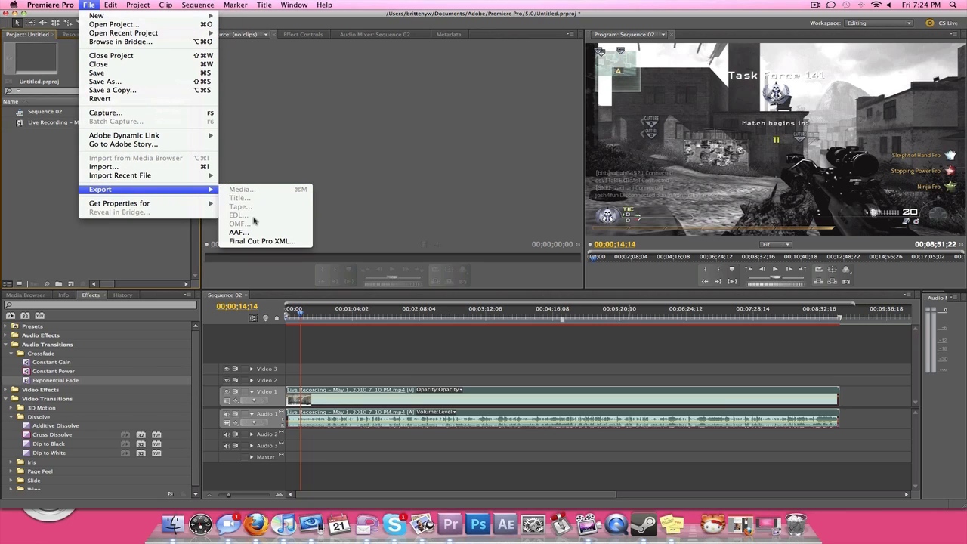
click(395, 357)
click(394, 352)
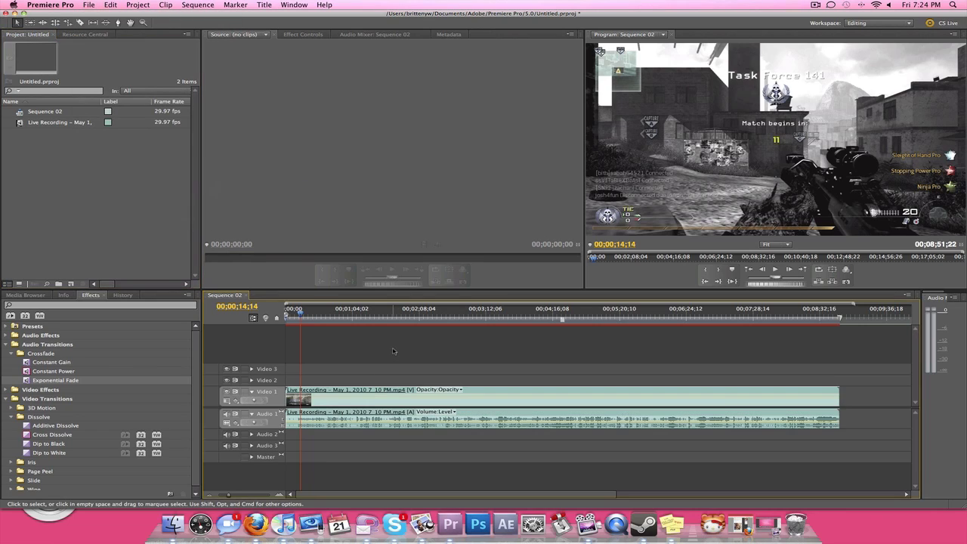
click(88, 5)
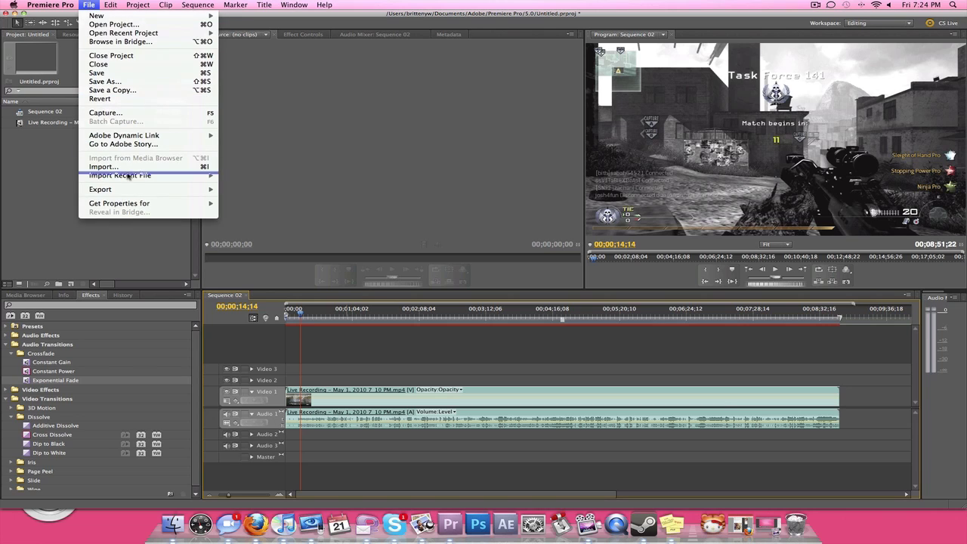
mouse_move(129, 175)
mouse_move(188, 189)
click(234, 190)
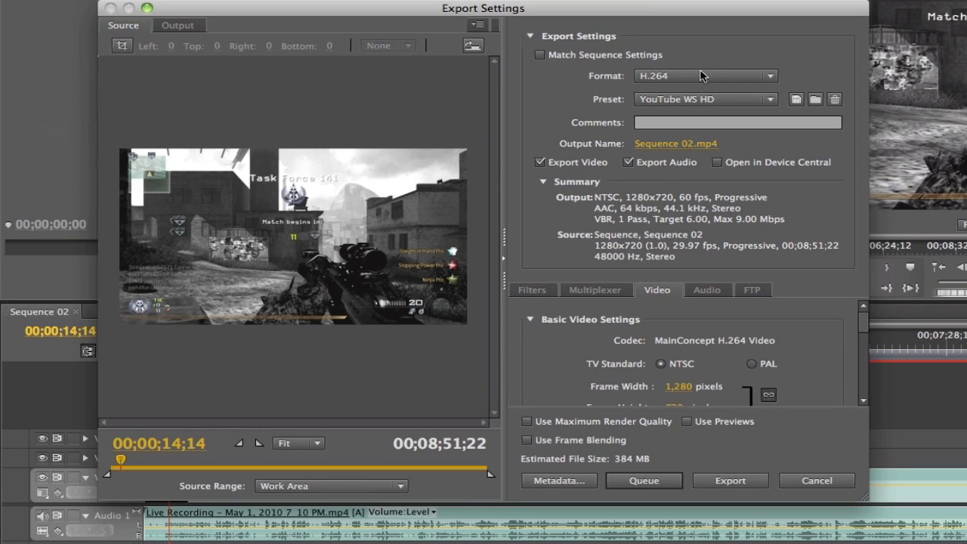
- Keep the H.264 YouTube WS HD preset and return to Basic Video Settings
click(763, 103)
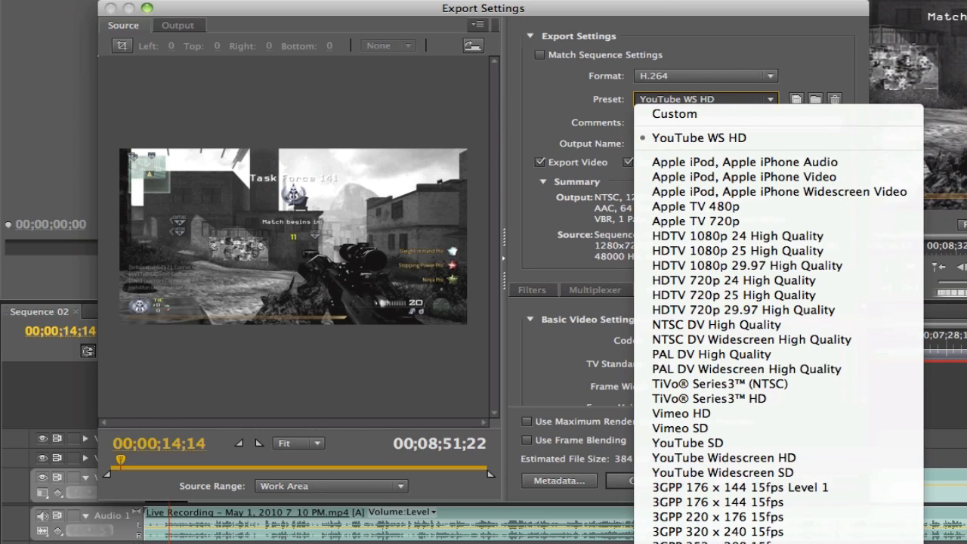
click(794, 28)
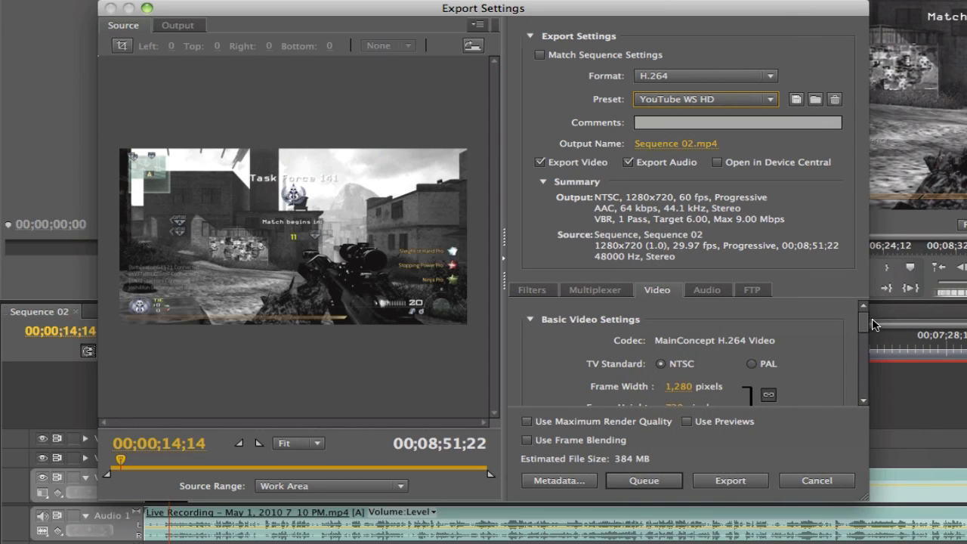
drag(863, 323, 869, 345)
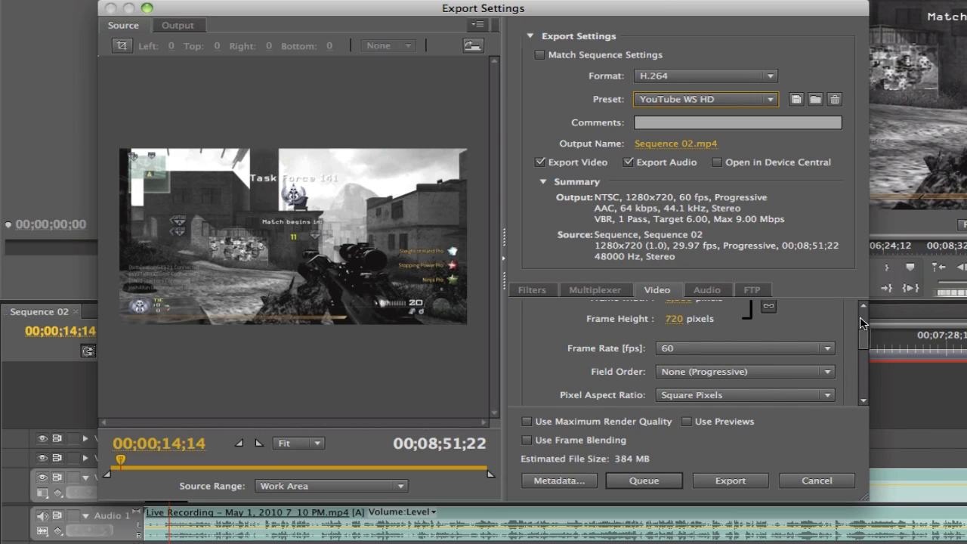
click(863, 323)
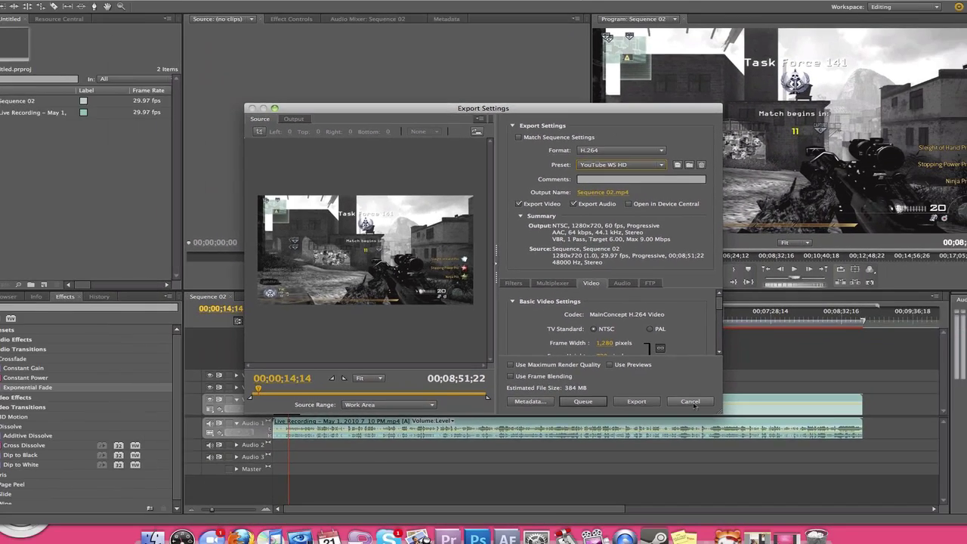
- Cancel Export Settings, minimize Premiere Pro, then accept the AIM chat invitation and minimize its window
click(820, 483)
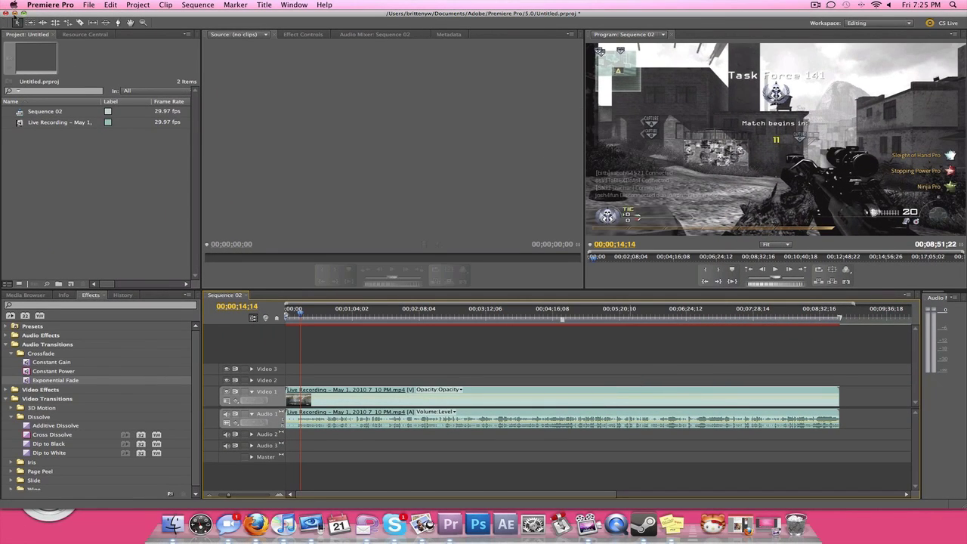
click(14, 14)
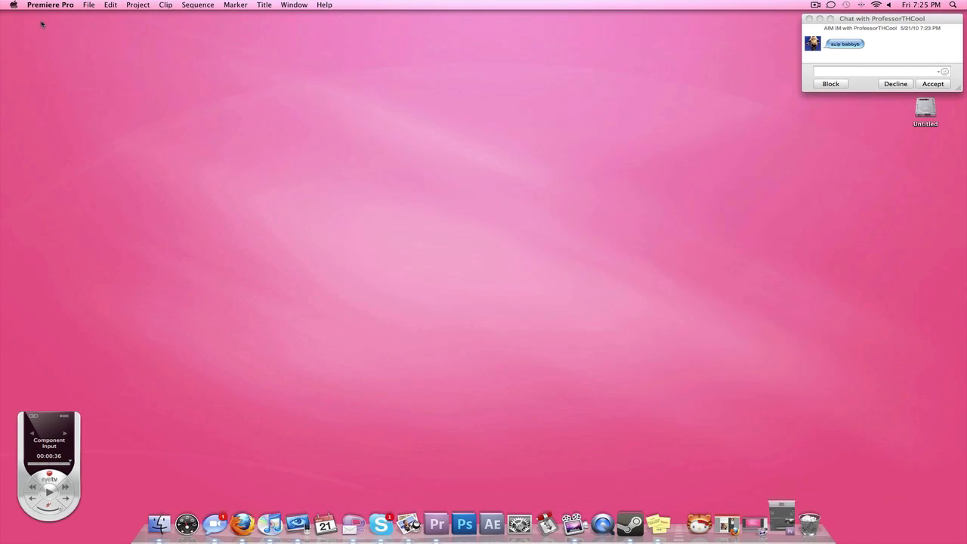
click(918, 86)
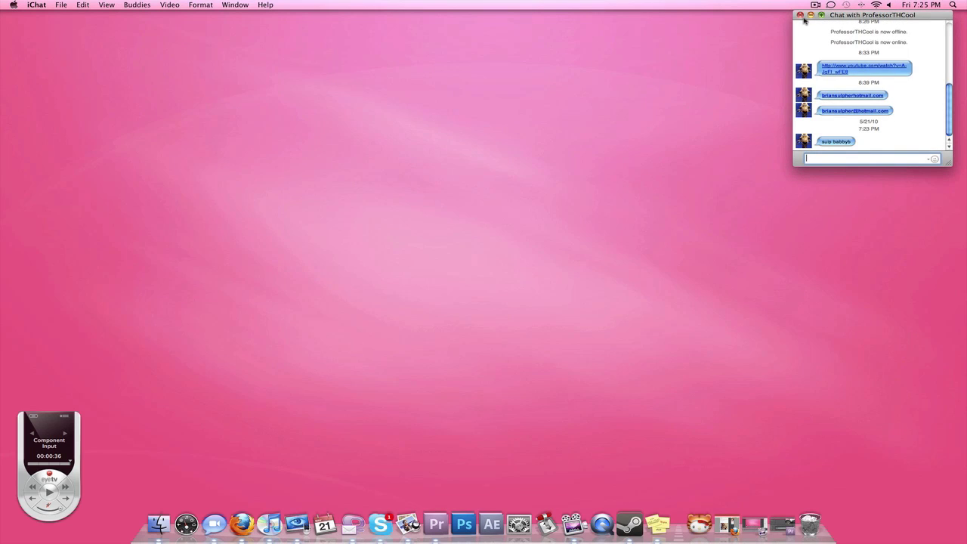
click(810, 15)
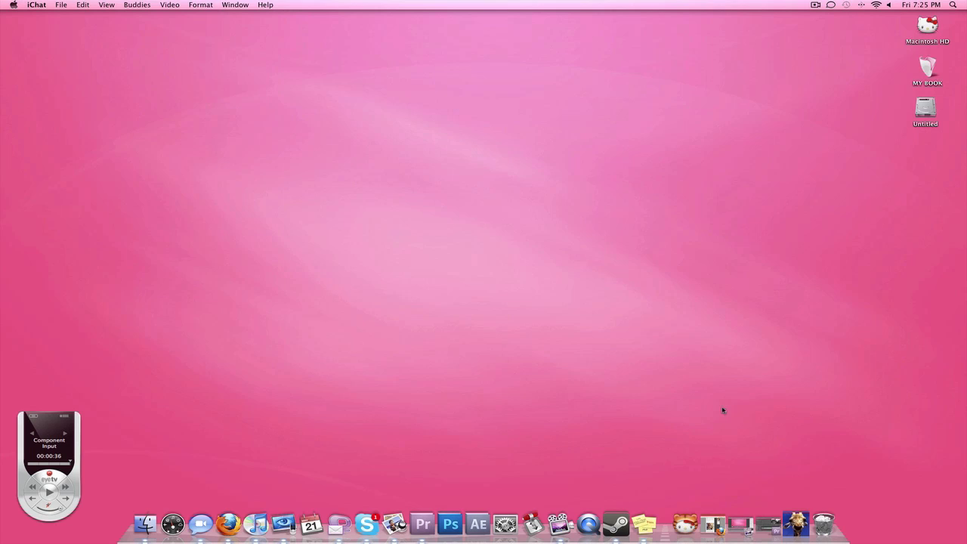
- Restore ScreenFlow, then preview EyeTV's May 20, 2010 7:42 PM recording and close its windows
click(740, 523)
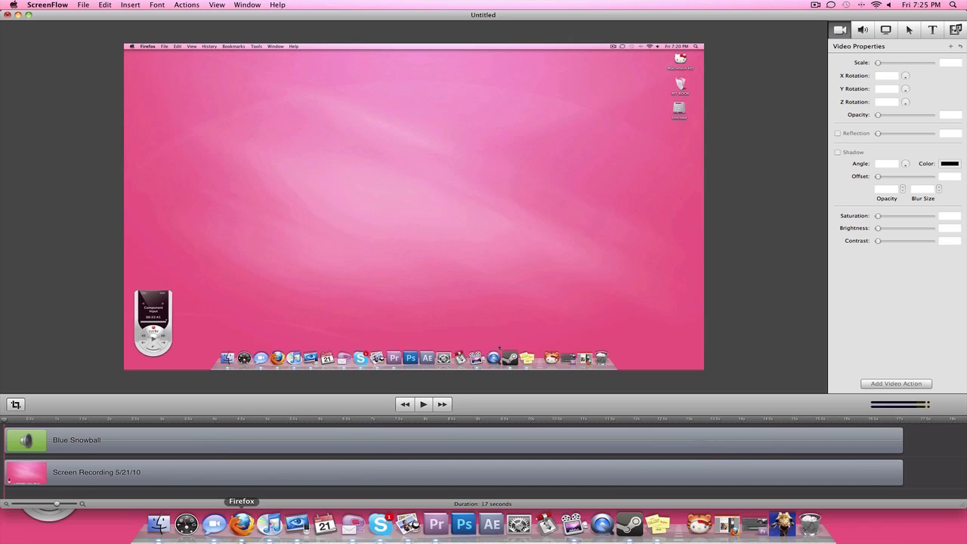
click(60, 513)
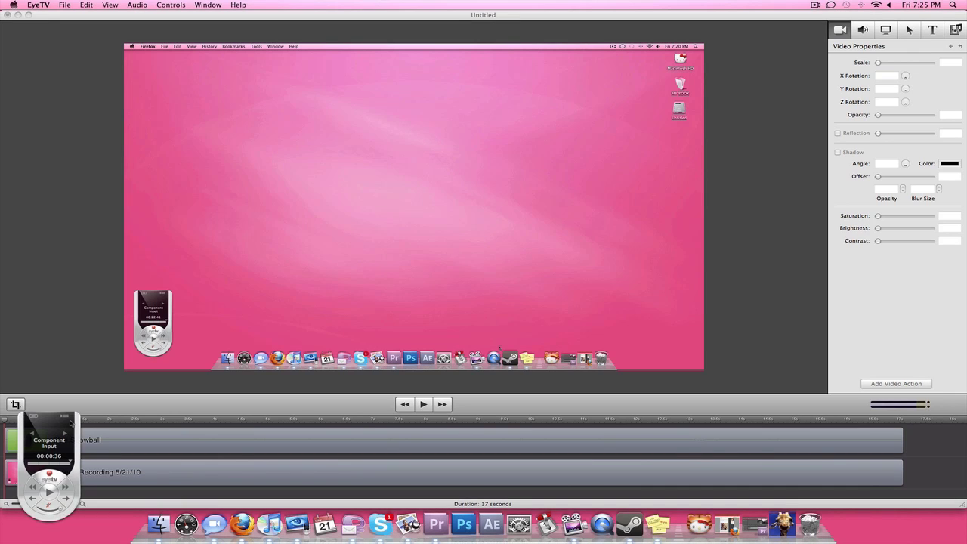
click(71, 420)
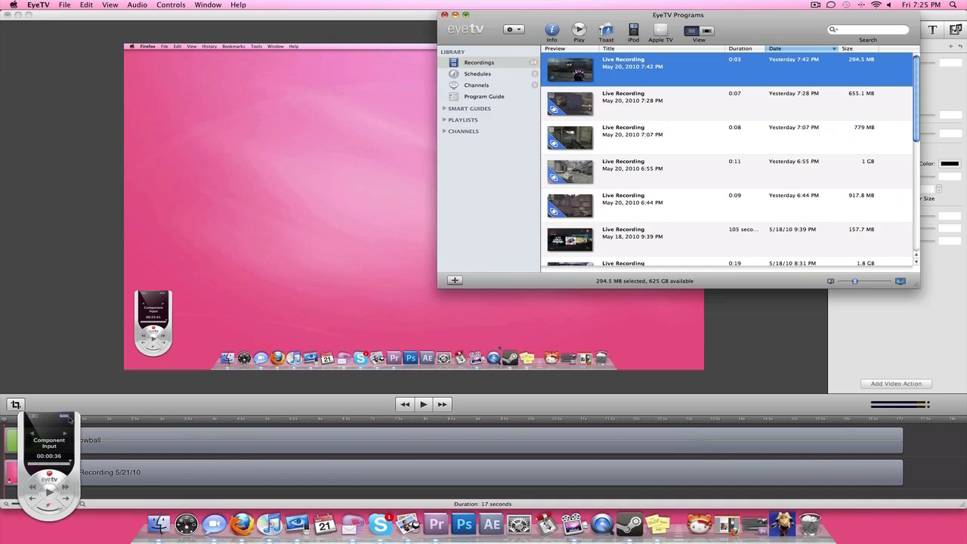
double_click(640, 79)
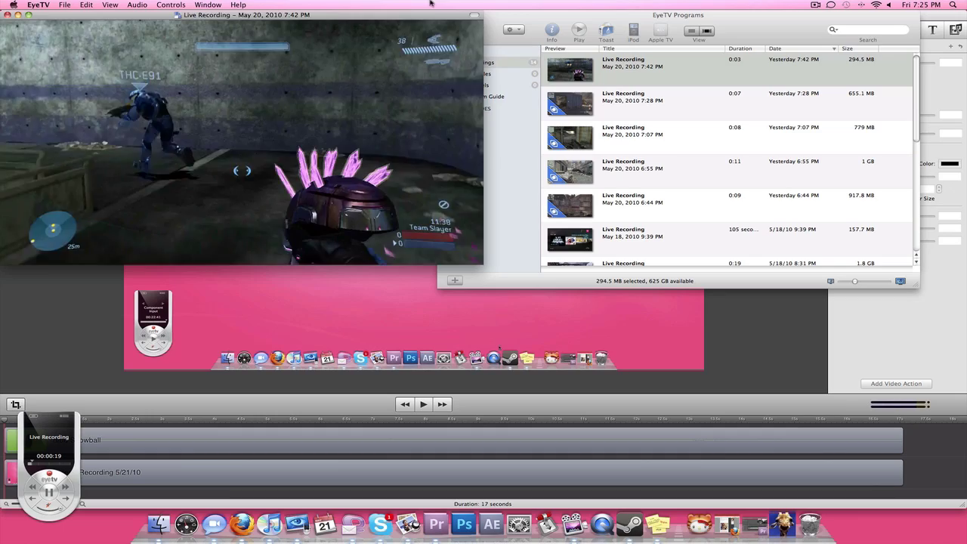
click(526, 31)
key(super+w)
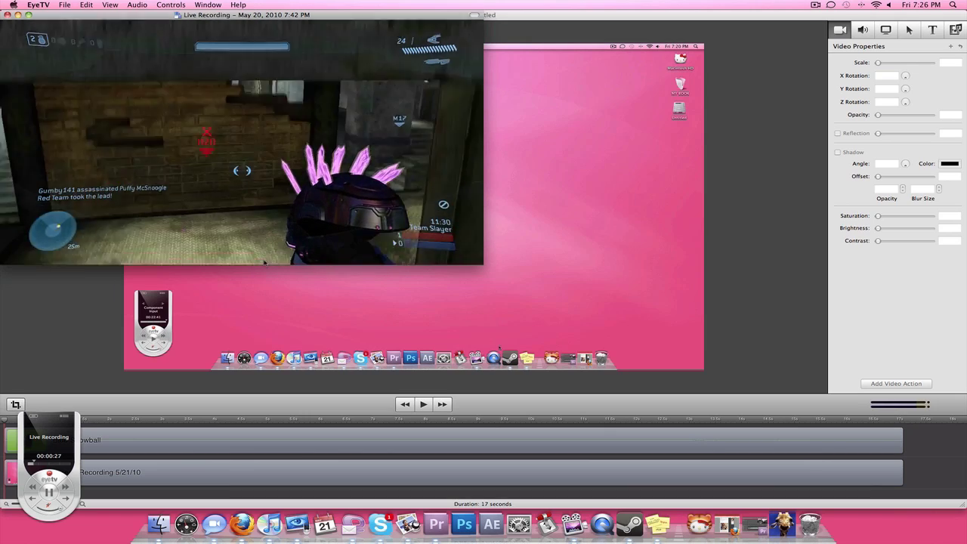
click(7, 15)
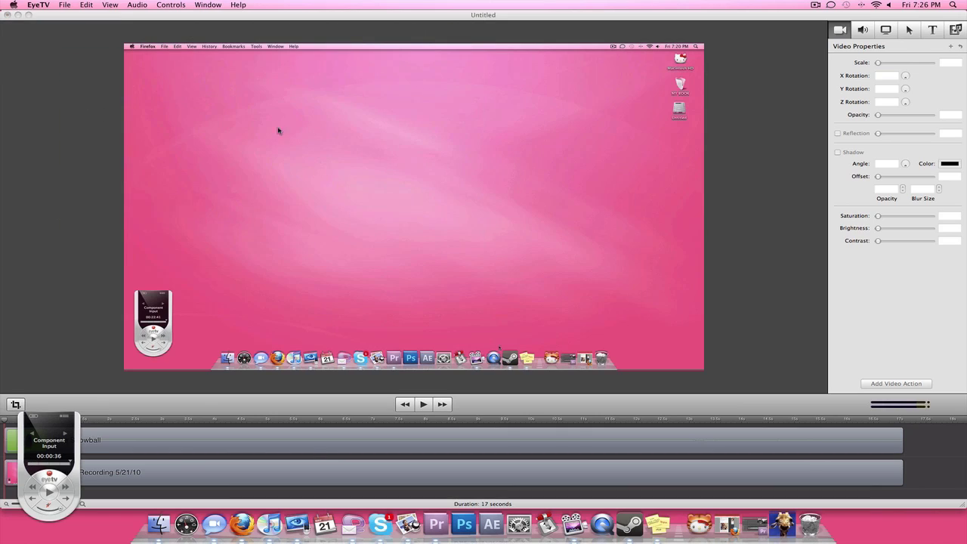
- Add a freeze frame to the Screen Recording clip in ScreenFlow's Untitled project
click(91, 346)
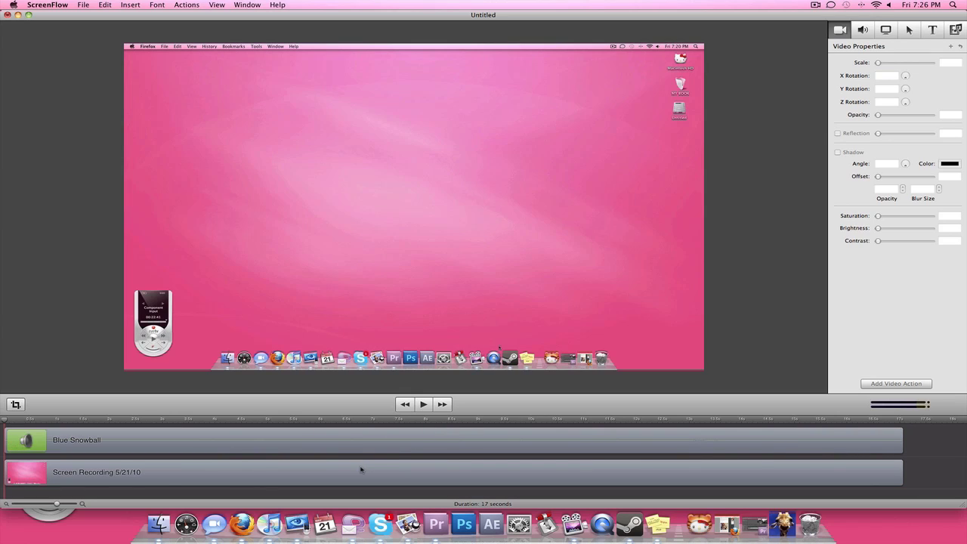
click(290, 473)
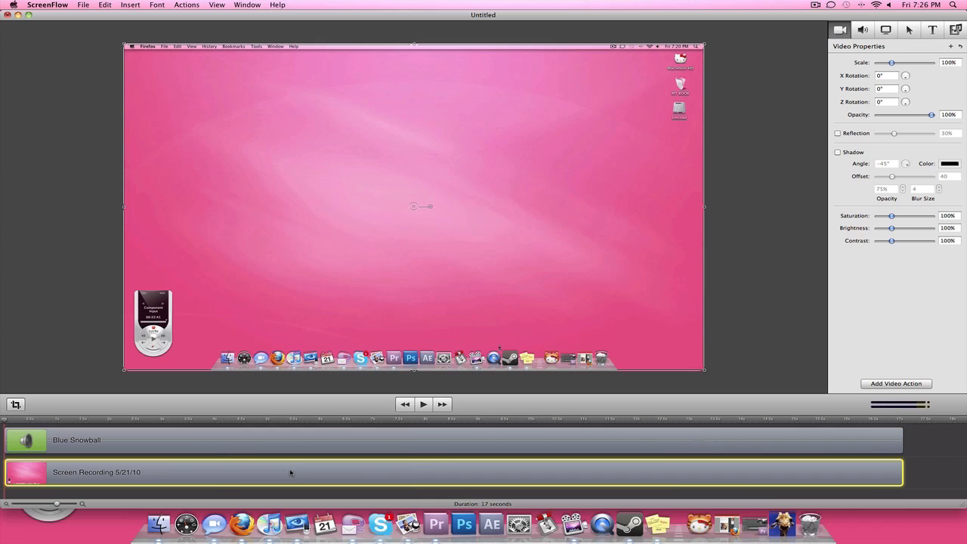
right_click(290, 473)
click(292, 469)
click(64, 83)
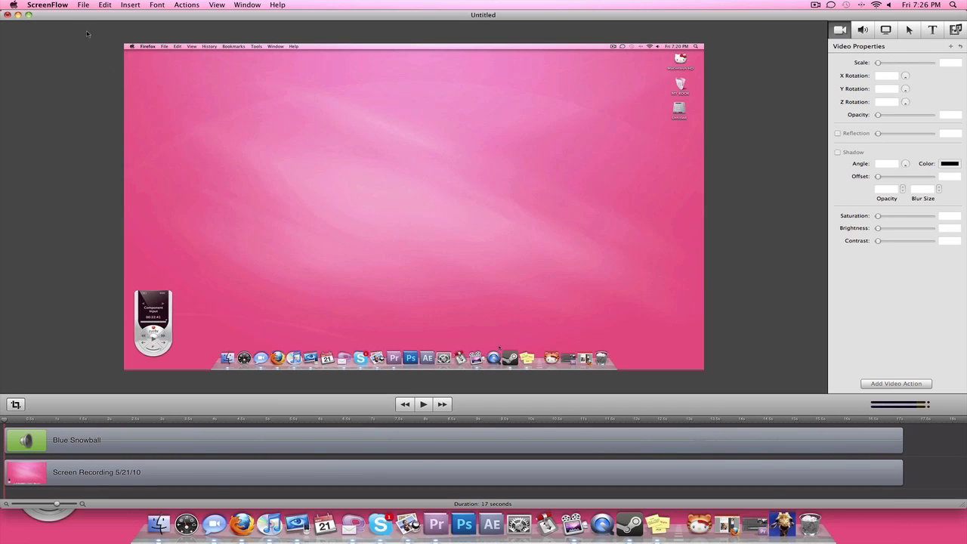
click(86, 6)
click(96, 105)
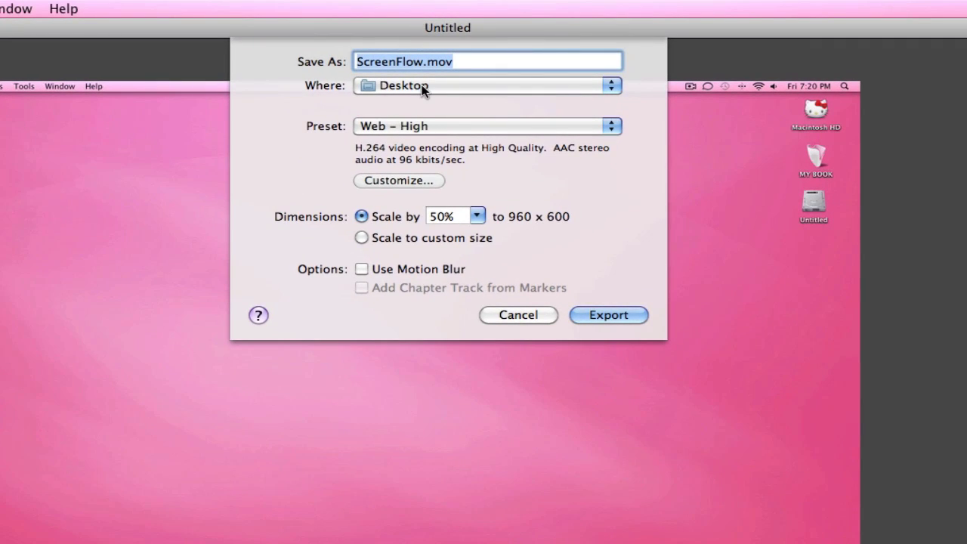
click(411, 181)
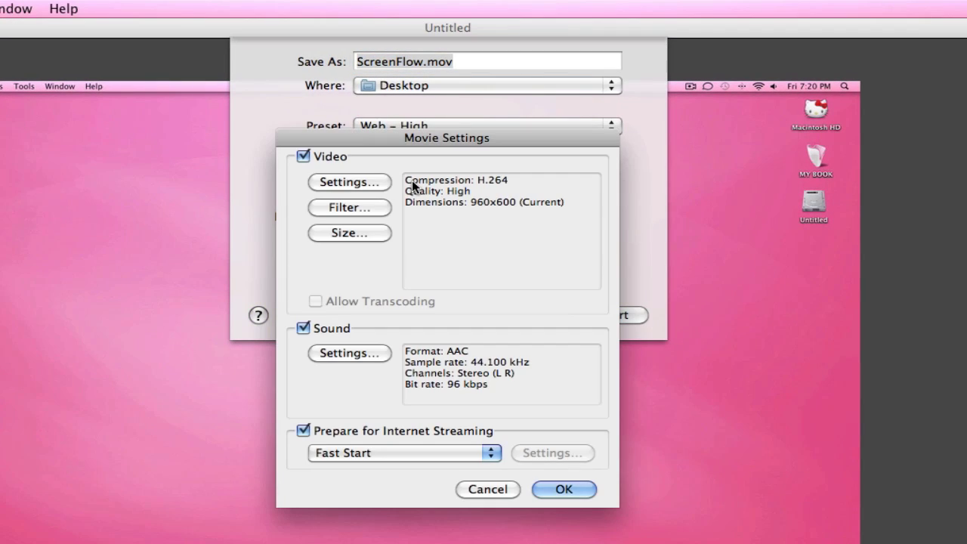
click(348, 353)
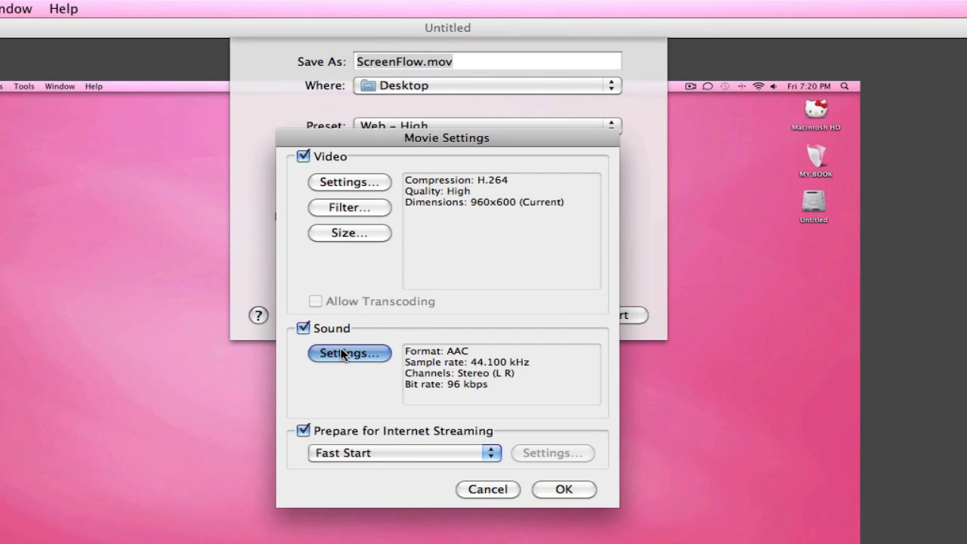
click(496, 382)
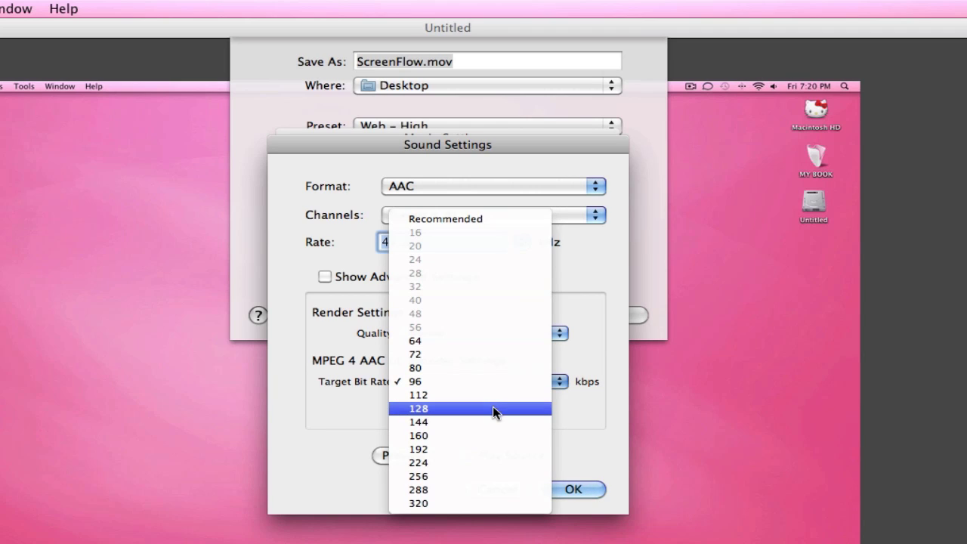
click(493, 409)
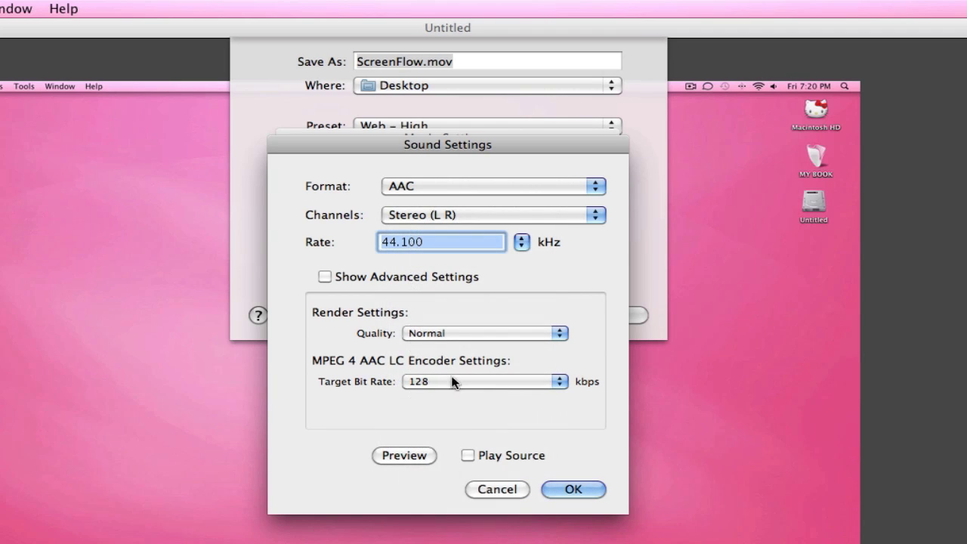
click(514, 333)
click(511, 360)
click(573, 489)
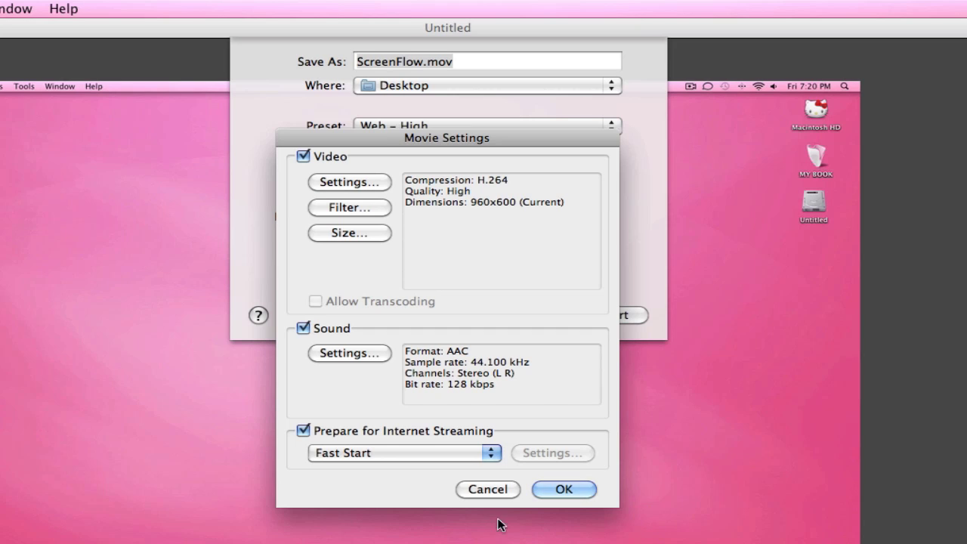
click(499, 466)
click(529, 301)
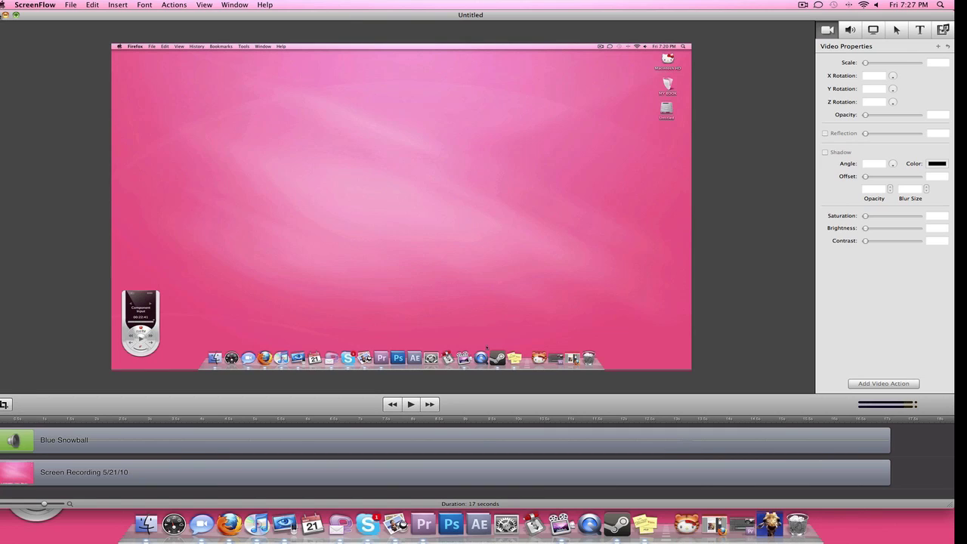
- Minimize the ScreenFlow window to reveal the desktop and its desktop1.mov.tmp file
click(6, 16)
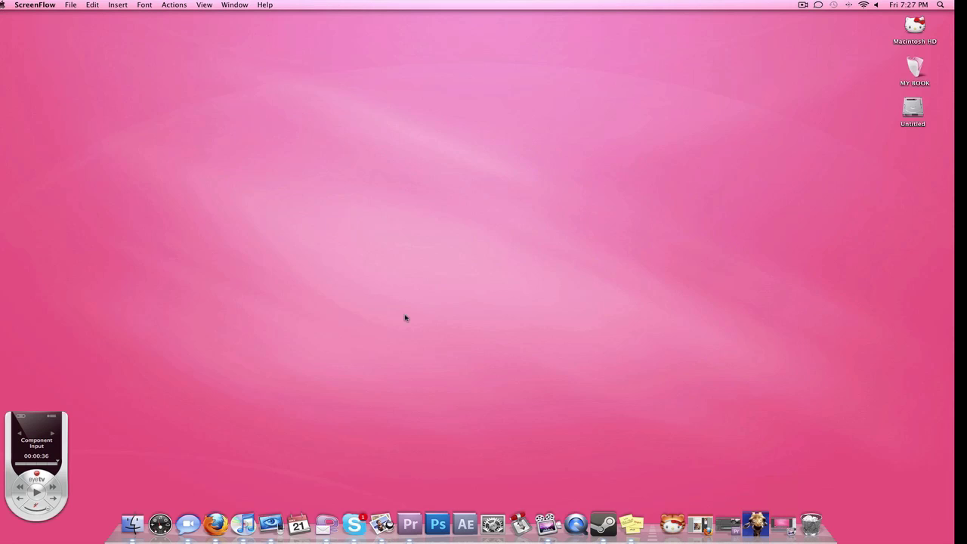